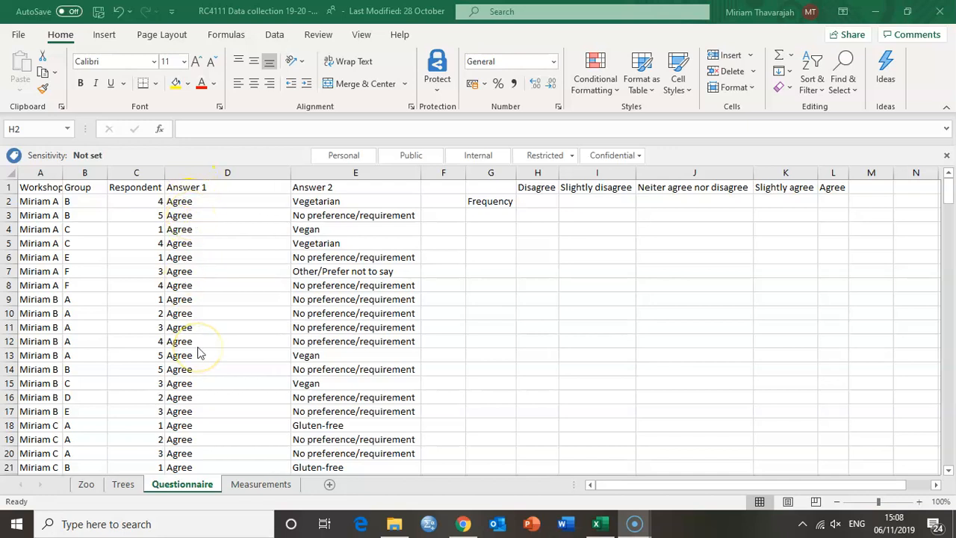
# Examine the Answer 1 responses and the frequency table's category headings from Disagree to Agree
pyautogui.scroll(-2, 198, 354)
pyautogui.scroll(2, 198, 353)
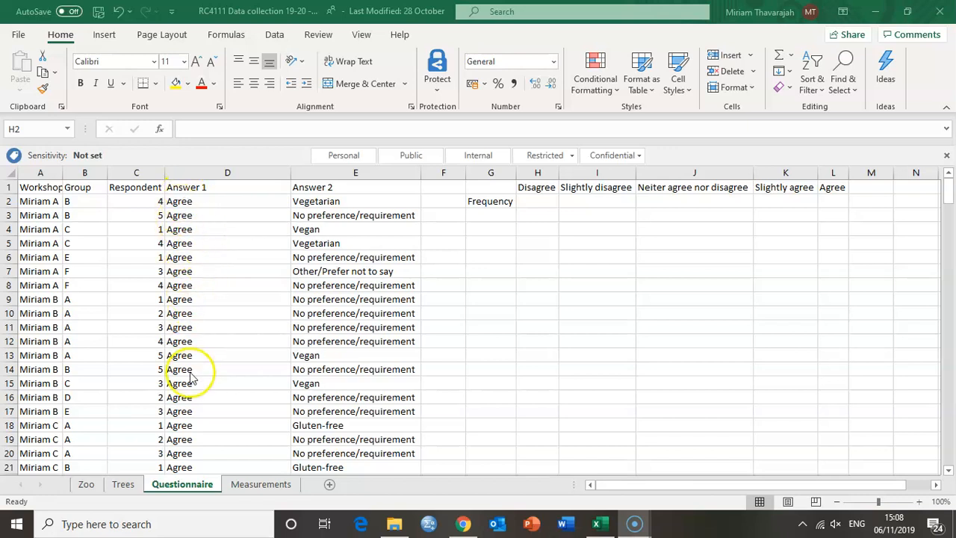
pyautogui.click(535, 190)
pyautogui.click(534, 188)
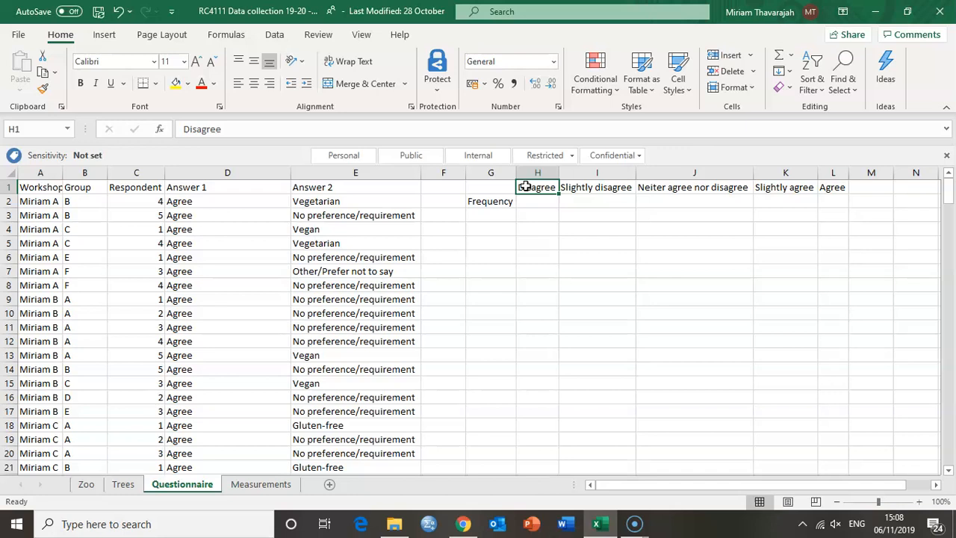
pyautogui.moveTo(525, 187); pyautogui.dragTo(827, 186)
pyautogui.click(827, 187)
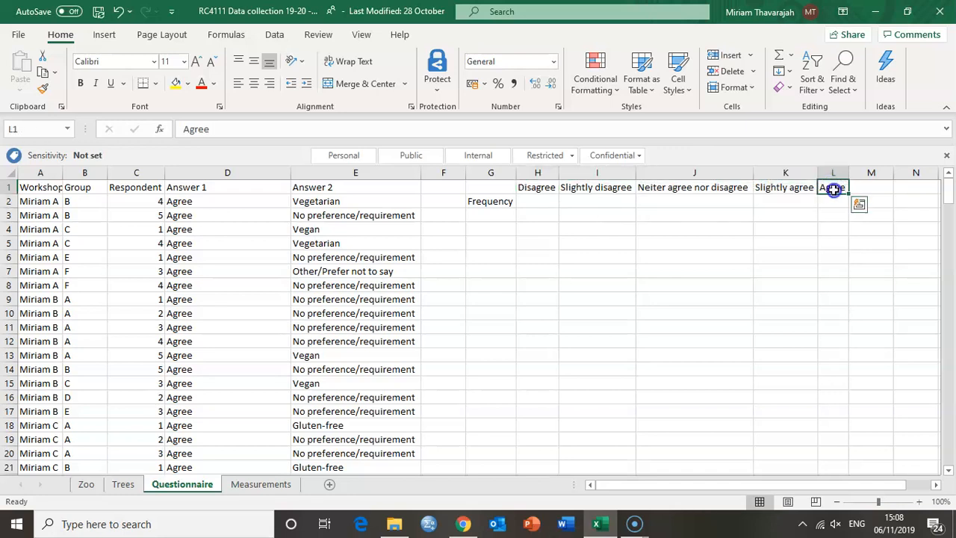
pyautogui.click(535, 191)
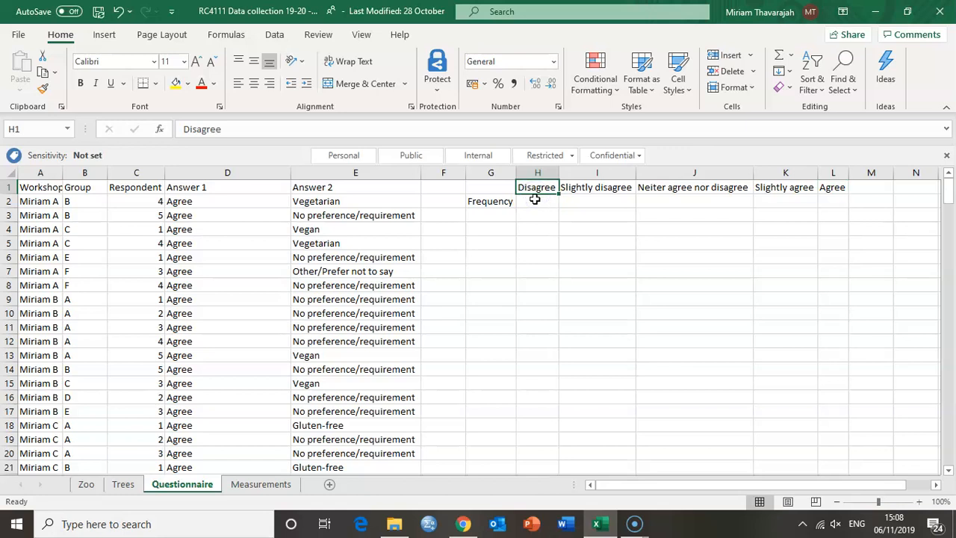
pyautogui.click(535, 200)
pyautogui.click(590, 193)
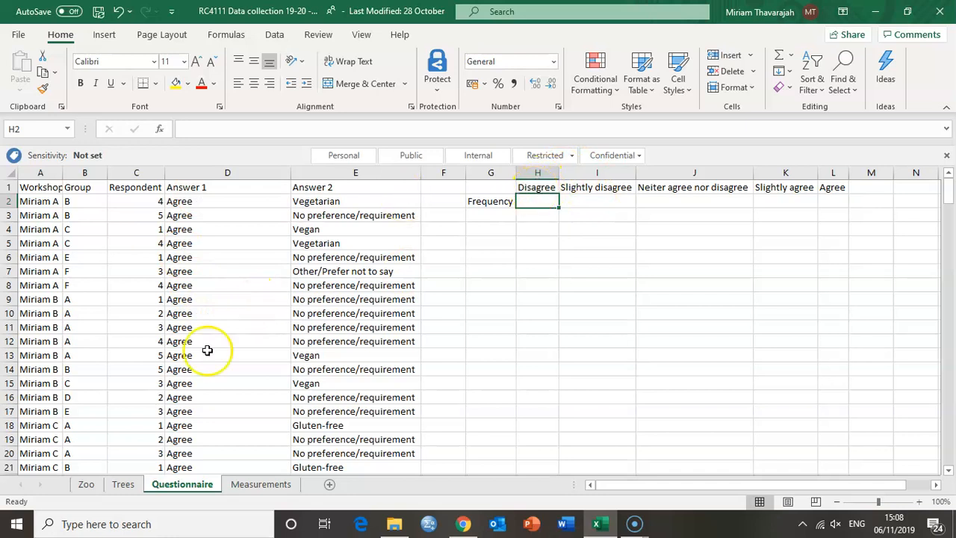
# Correct the misspelled Answer 1 responses in D54, D55 and D56 to "Disagree"
pyautogui.scroll(-17, 188, 427)
pyautogui.scroll(2, 189, 427)
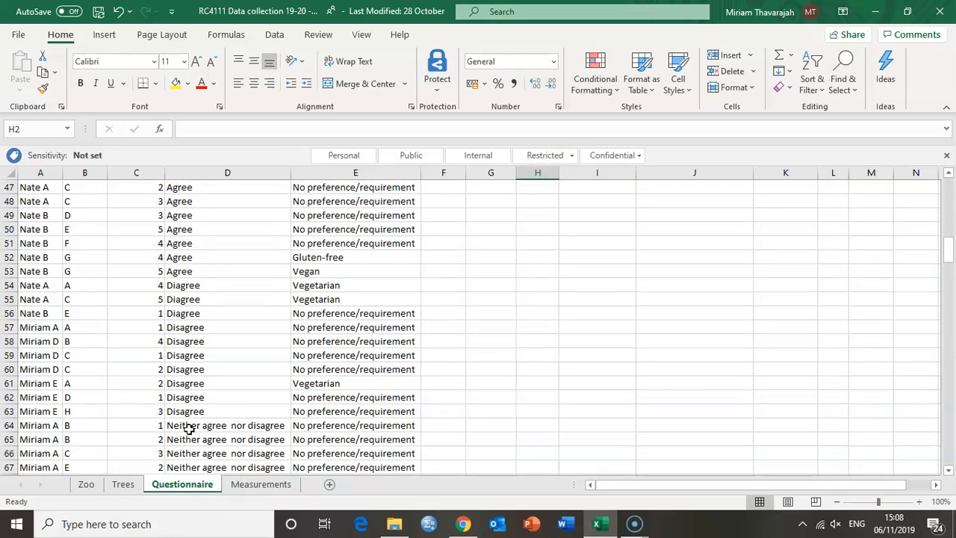
pyautogui.click(196, 283)
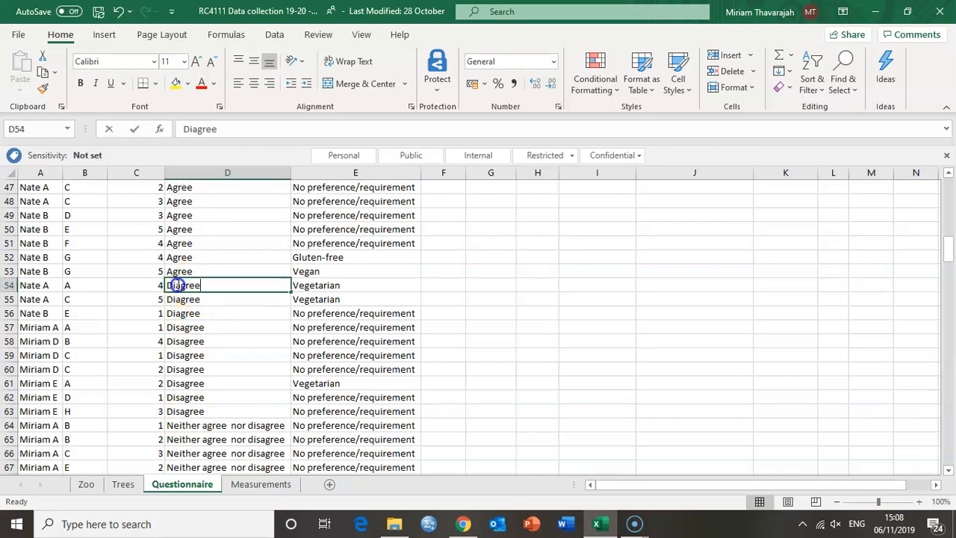
pyautogui.doubleClick(177, 285)
pyautogui.write('s')
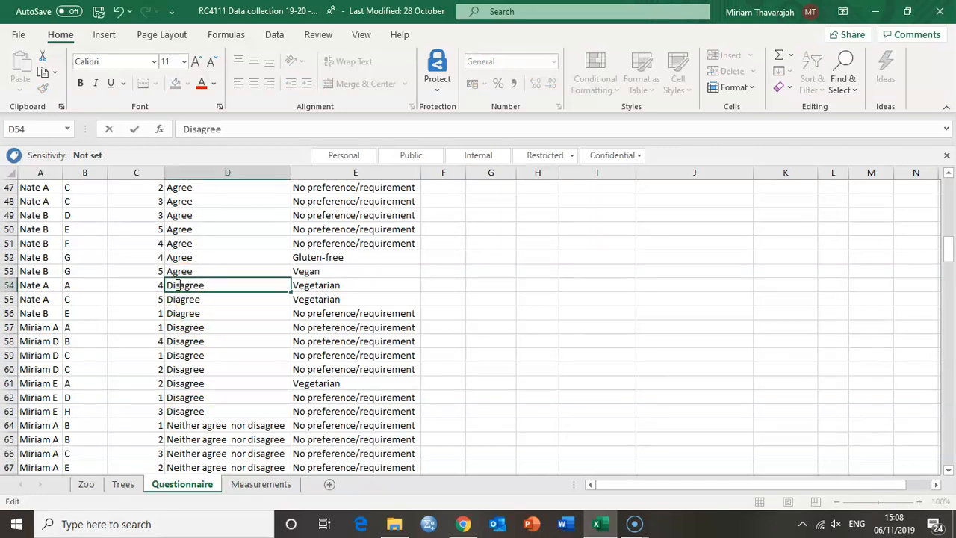
pyautogui.click(176, 301)
pyautogui.doubleClick(177, 300)
pyautogui.write('s')
pyautogui.click(176, 309)
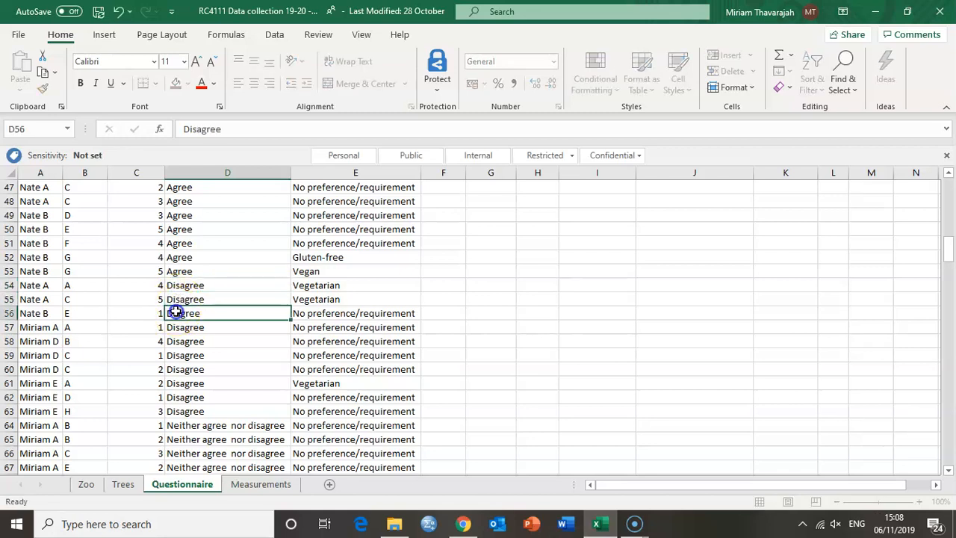
pyautogui.doubleClick(177, 313)
pyautogui.write('sa')
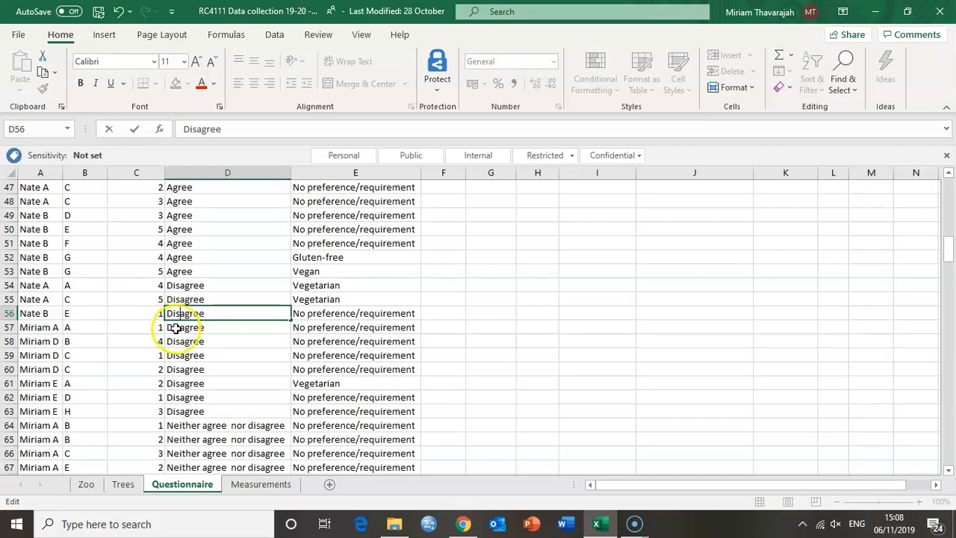
pyautogui.click(174, 327)
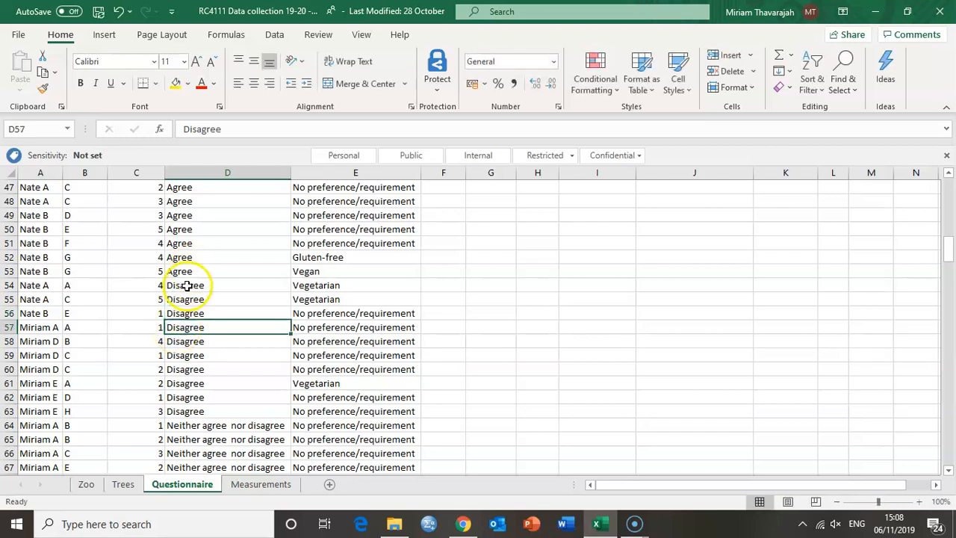
# Count the Disagree responses in D54:D63 and enter 10 as the Disagree frequency in H2
pyautogui.click(187, 289)
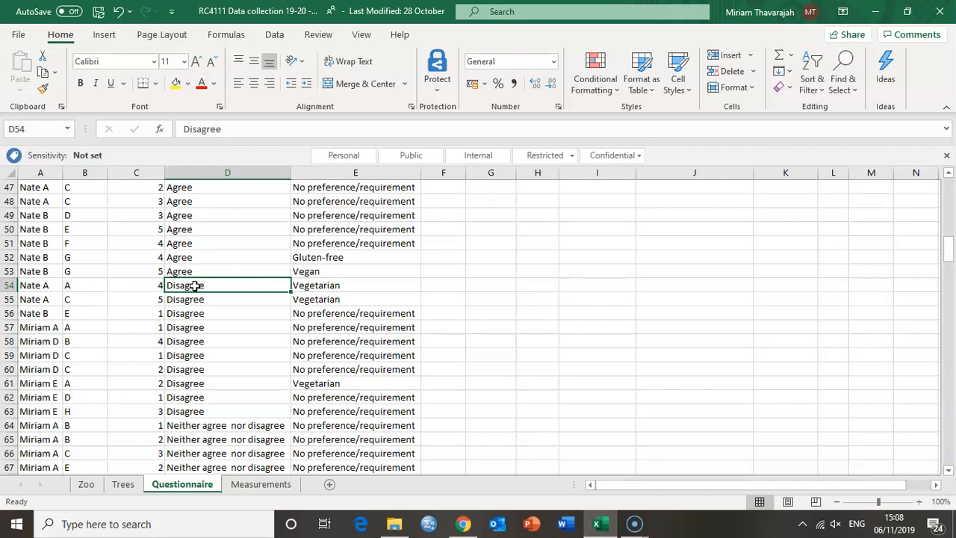
pyautogui.moveTo(194, 285); pyautogui.dragTo(186, 409)
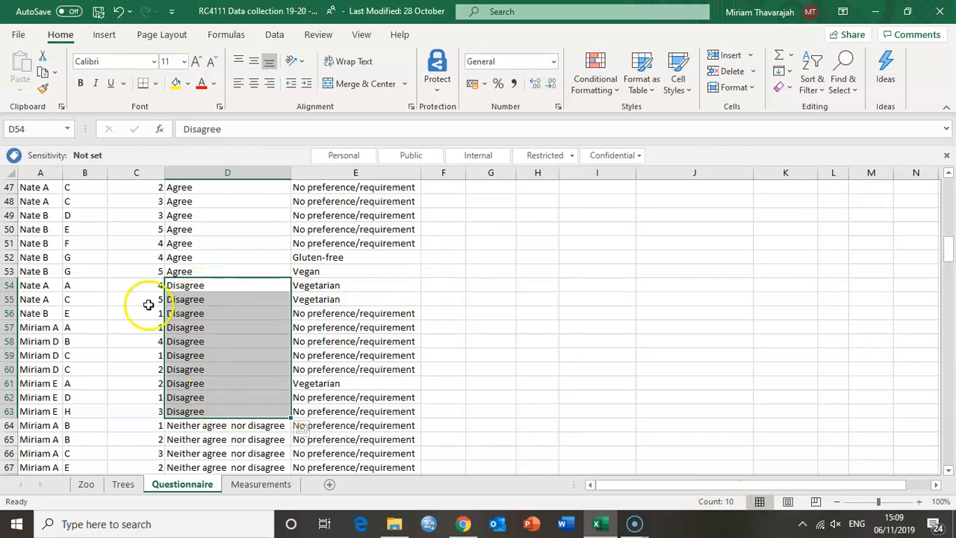
pyautogui.scroll(15, 448, 317)
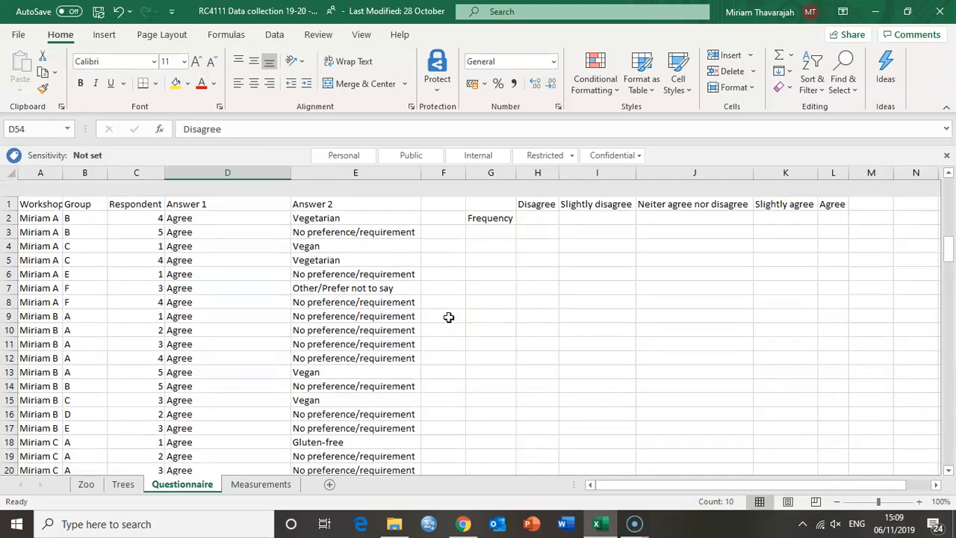
pyautogui.click(544, 201)
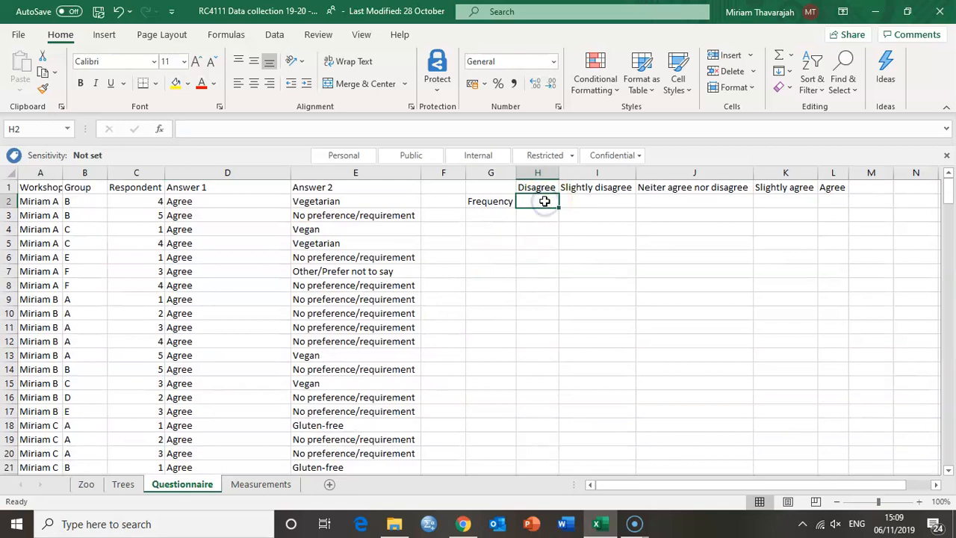
pyautogui.write('10')
pyautogui.press('Tab')
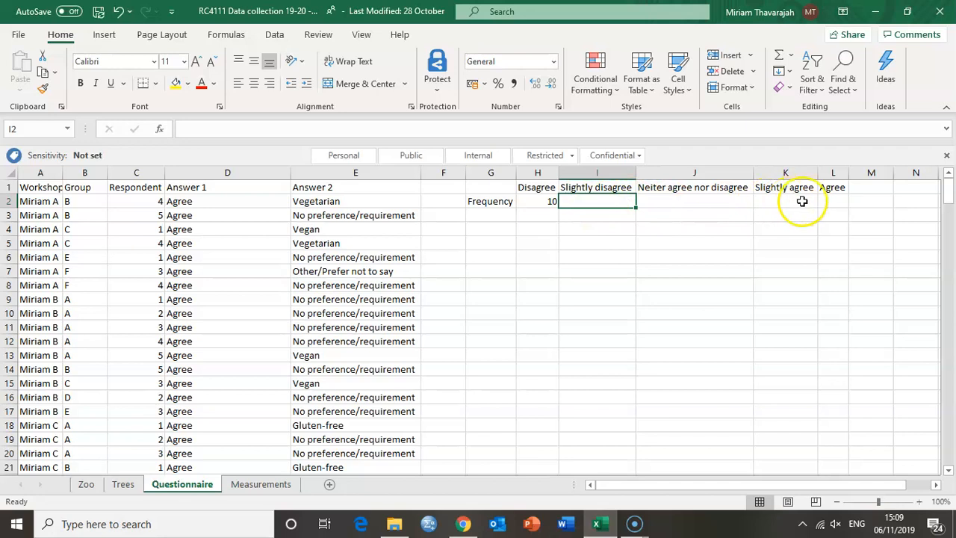
# Count the Slightly disagree responses in D158:D175 and enter 18 as their frequency in I2
pyautogui.moveTo(835, 204); pyautogui.dragTo(587, 202)
pyautogui.click(588, 202)
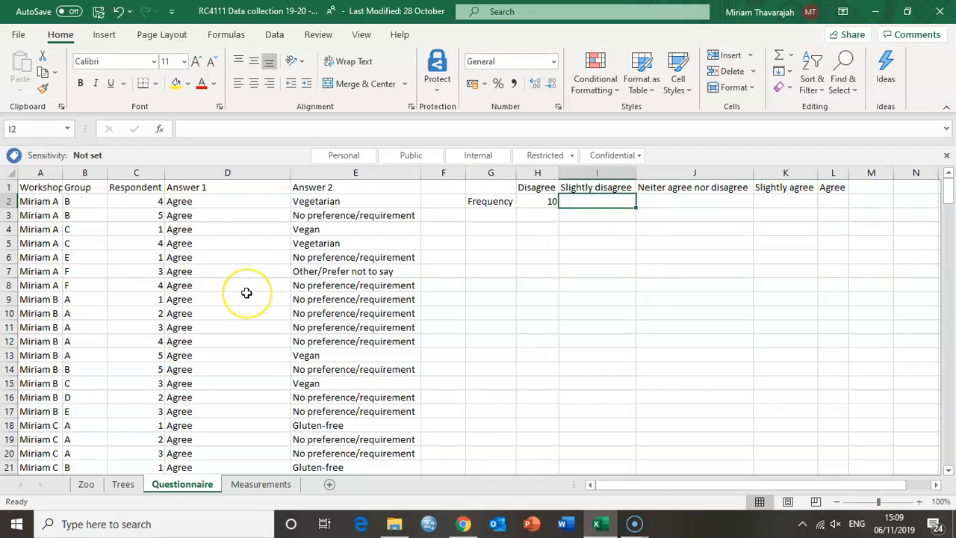
pyautogui.scroll(-10, 246, 292)
pyautogui.scroll(-20, 247, 293)
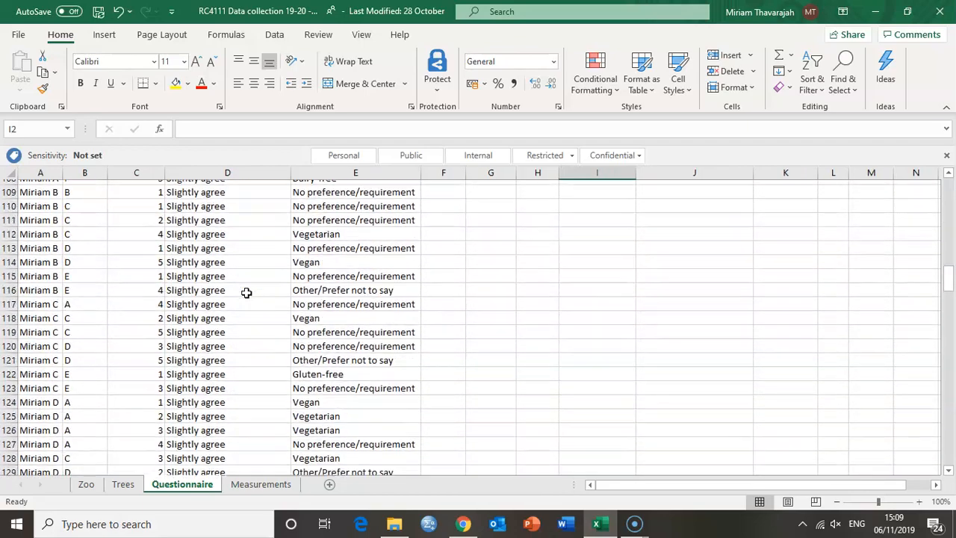
pyautogui.scroll(2, 246, 292)
pyautogui.scroll(-6, 247, 292)
pyautogui.scroll(-12, 246, 293)
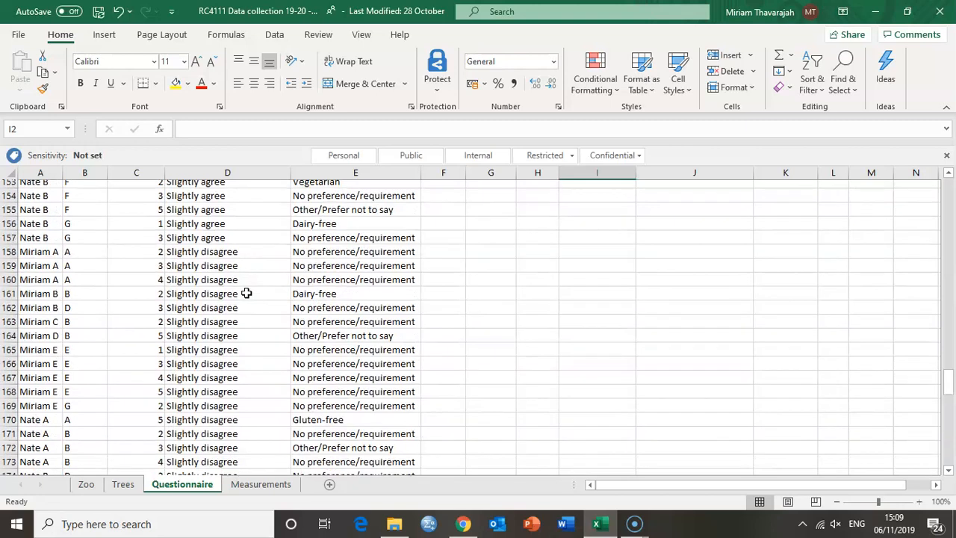
pyautogui.moveTo(214, 257); pyautogui.dragTo(207, 421)
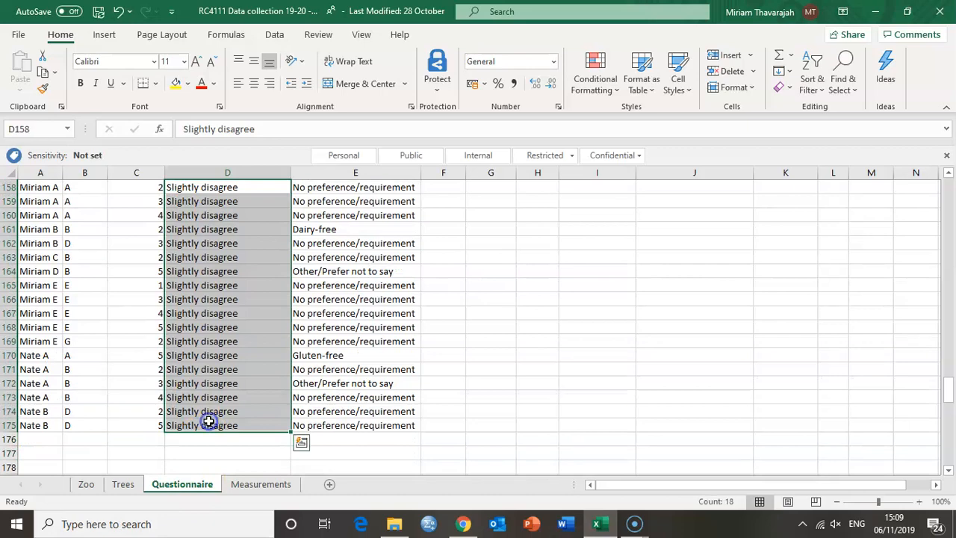
pyautogui.scroll(20, 683, 337)
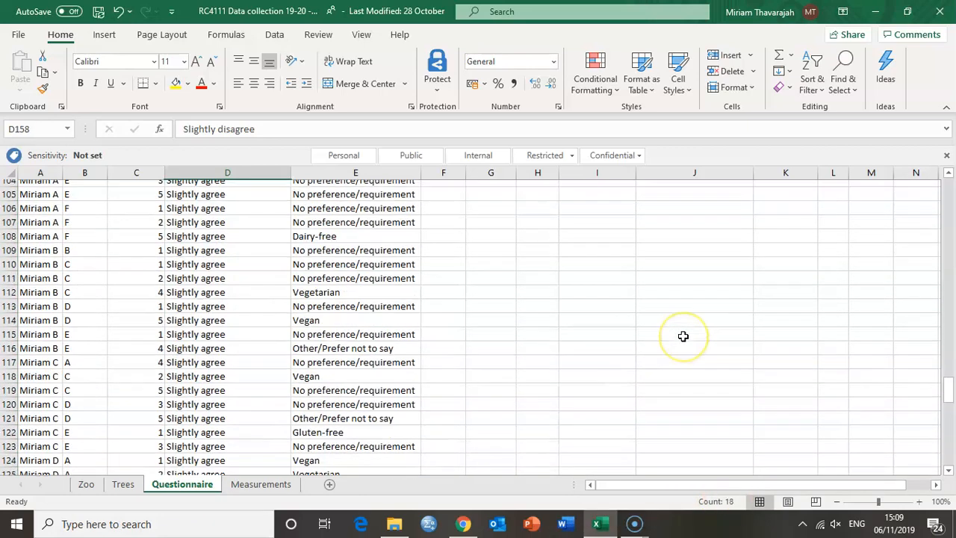
pyautogui.click(608, 201)
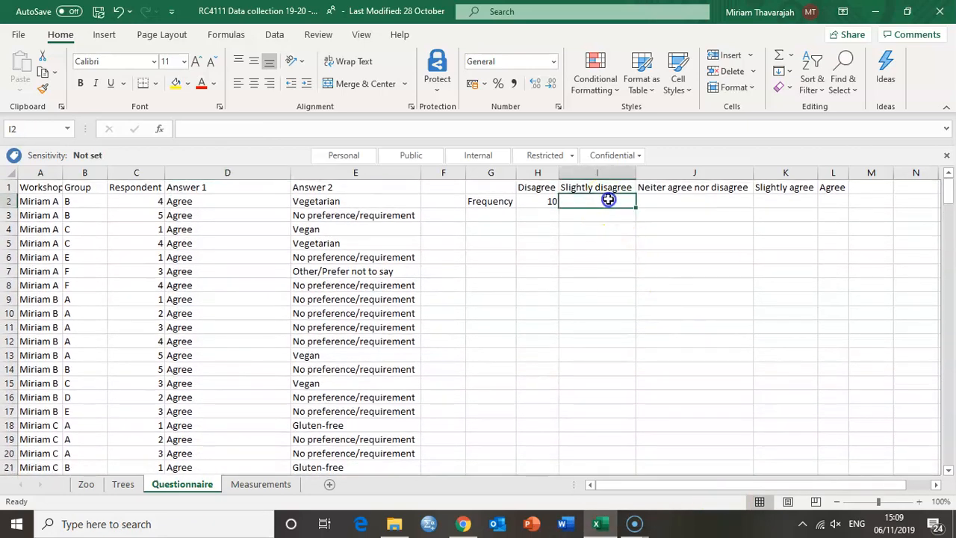
pyautogui.write('18')
pyautogui.press('Tab')
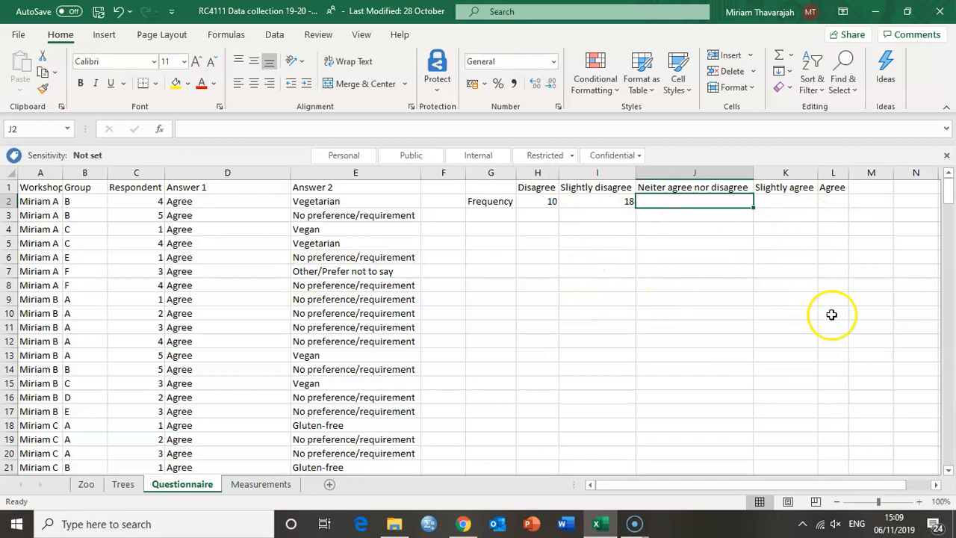
# Correct the heading in J1 to "Neither agree nor disagree"
pyautogui.moveTo(828, 203); pyautogui.dragTo(684, 203)
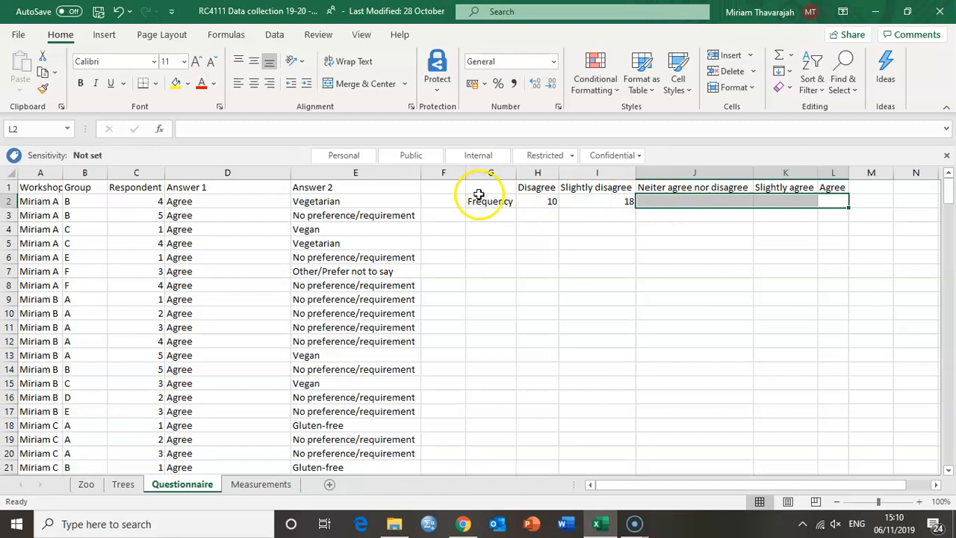
pyautogui.click(676, 188)
pyautogui.doubleClick(655, 187)
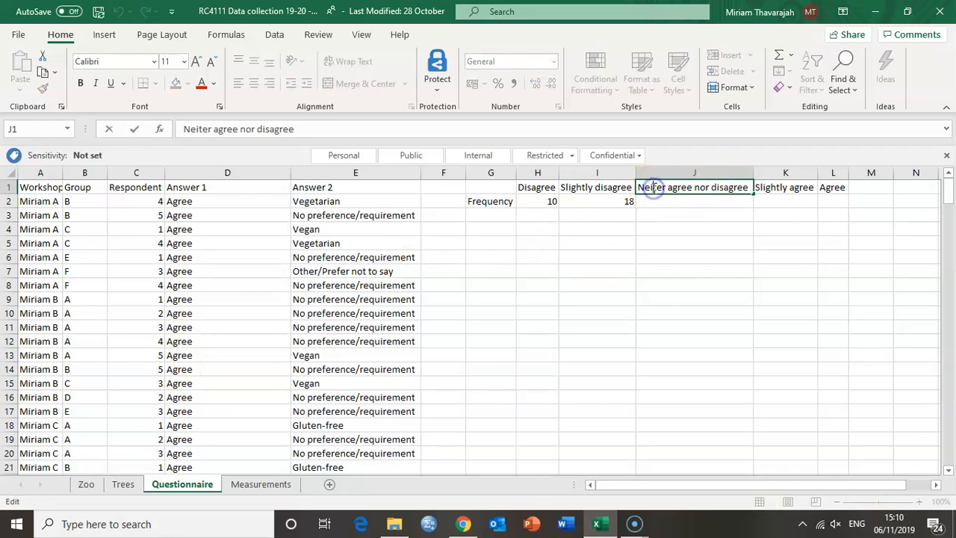
pyautogui.write('h')
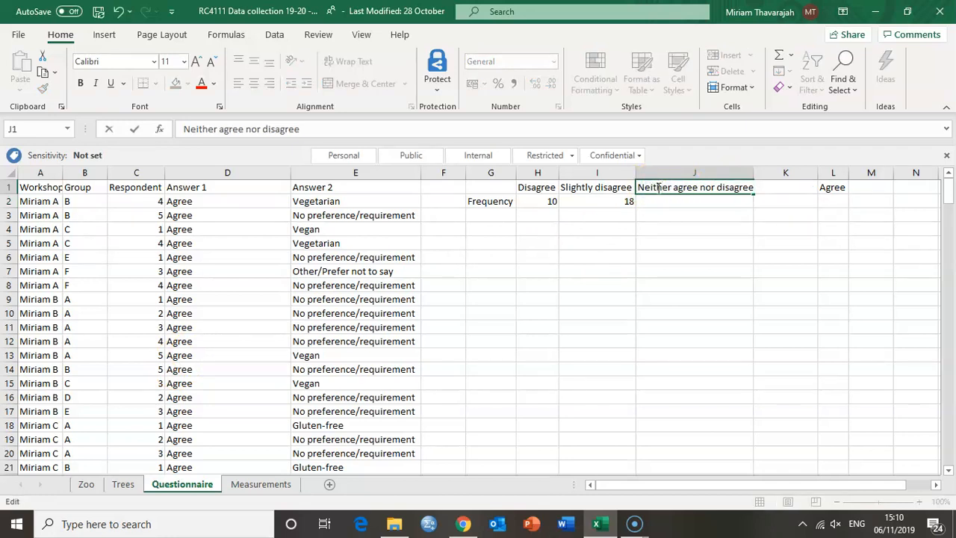
pyautogui.click(668, 198)
# Check the frequencies for Neither agree nor disagree, Slightly agree and Agree, and review the whole frequency row H2:L2
pyautogui.moveTo(764, 188); pyautogui.dragTo(846, 187)
pyautogui.click(832, 187)
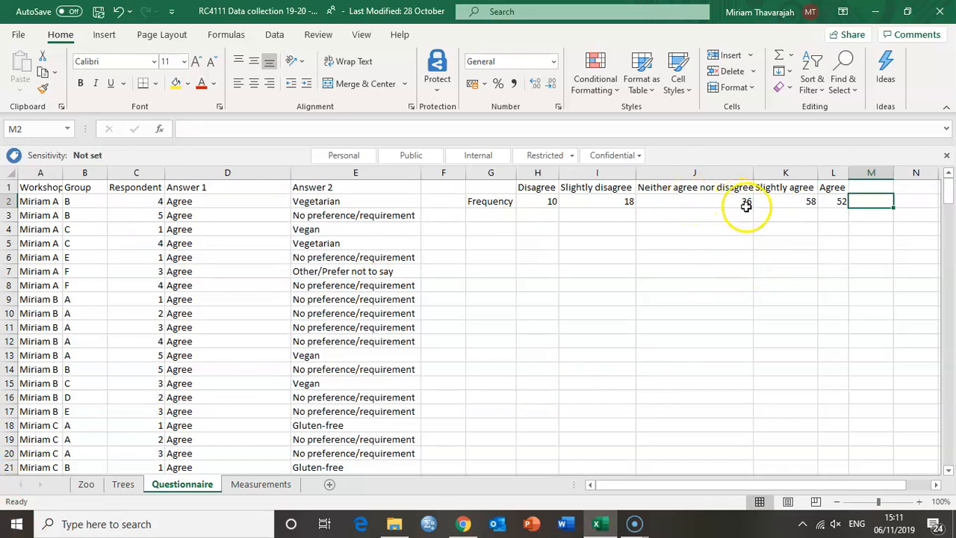
pyautogui.click(704, 200)
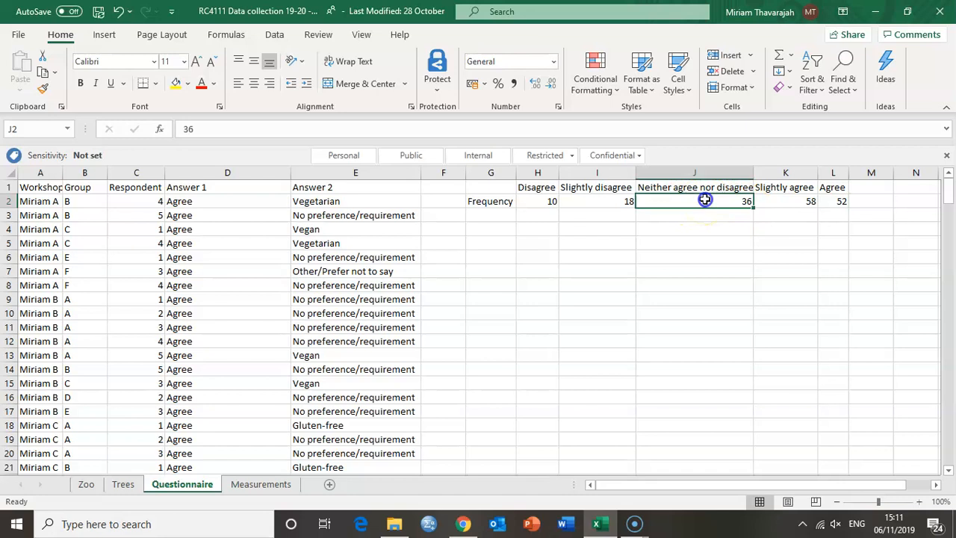
pyautogui.click(781, 199)
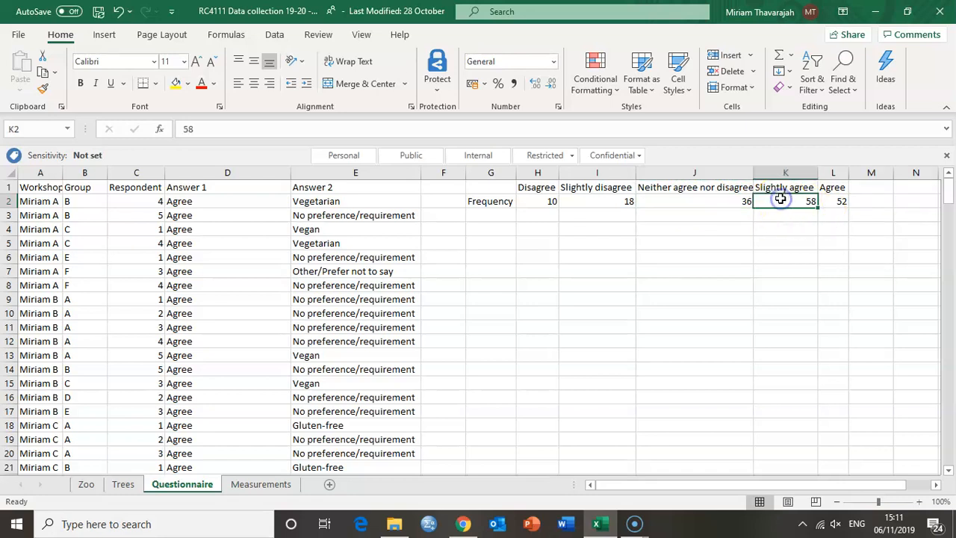
pyautogui.click(830, 202)
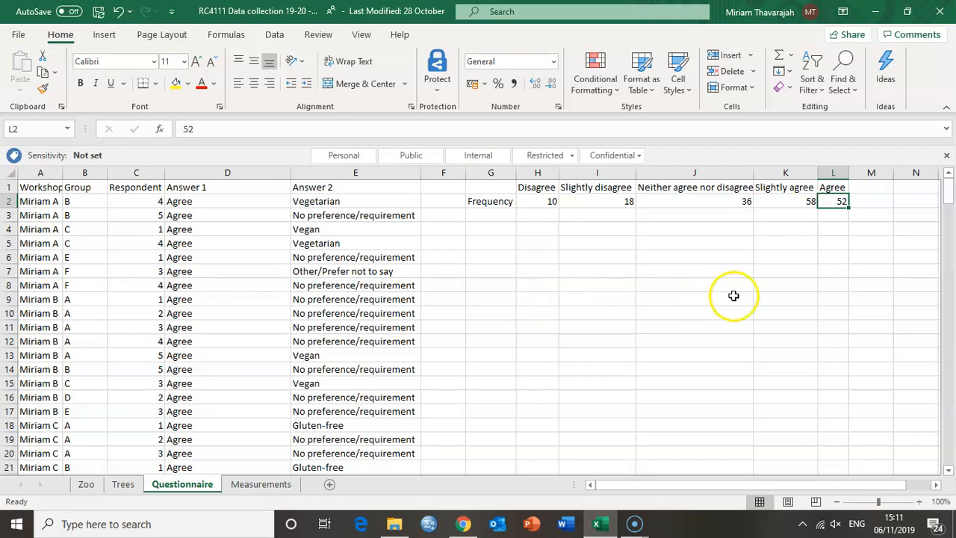
pyautogui.moveTo(836, 201); pyautogui.dragTo(547, 198)
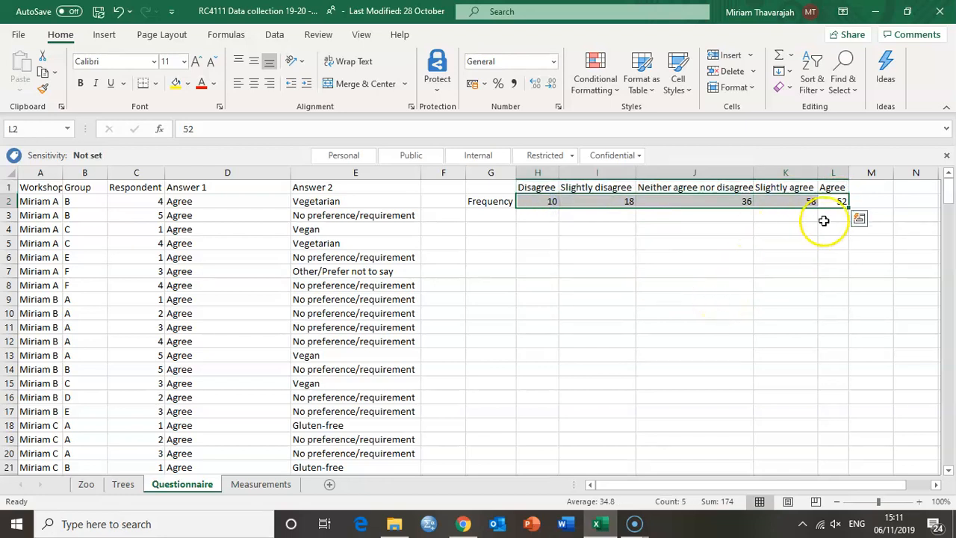
# Total the five response frequencies in M2 by adding the cells individually with =H2+I2+J2+K2+L2
pyautogui.click(874, 202)
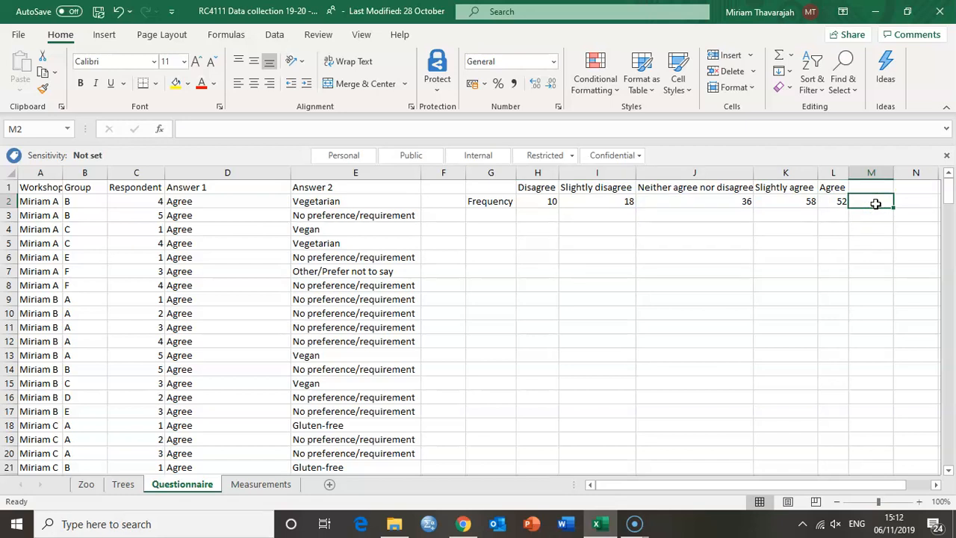
pyautogui.write('=')
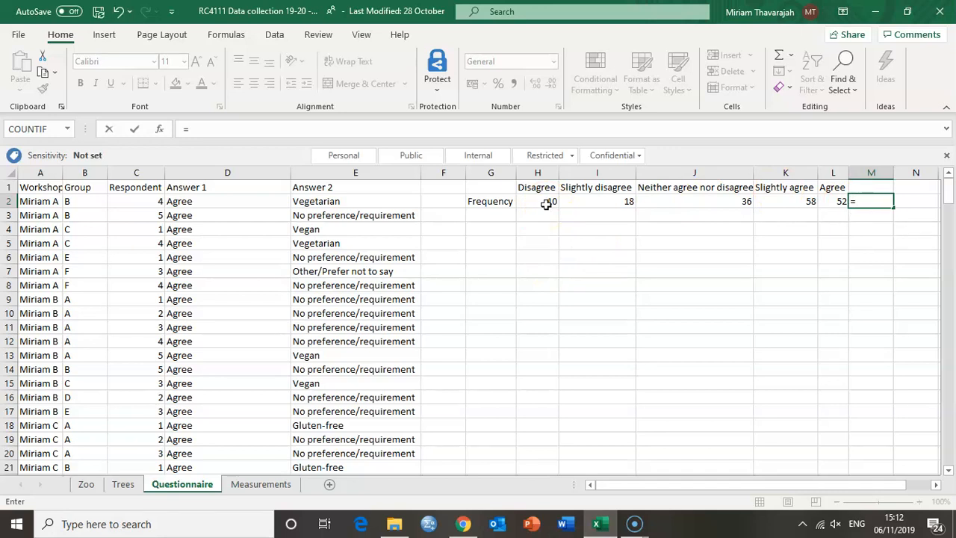
pyautogui.click(546, 203)
pyautogui.write('+')
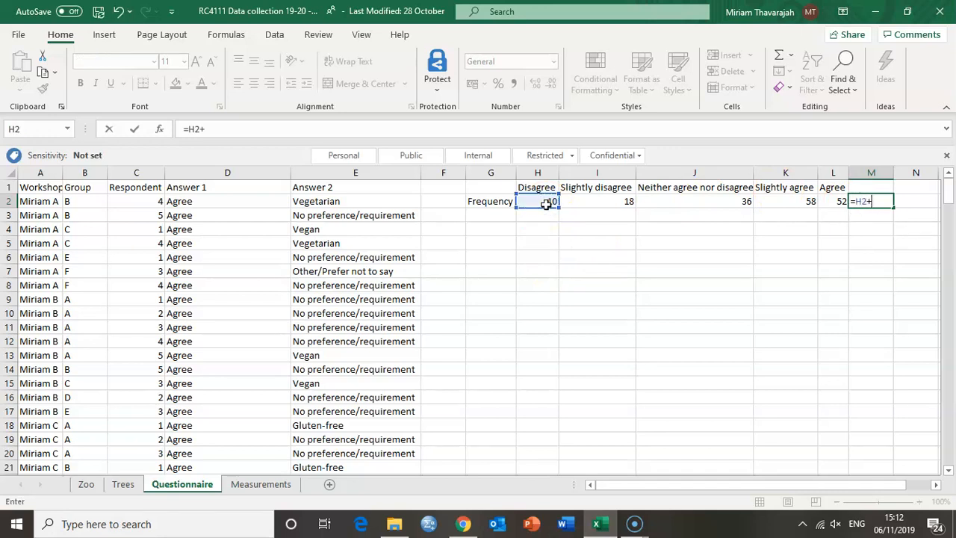
pyautogui.click(586, 200)
pyautogui.write('+')
pyautogui.click(656, 201)
pyautogui.write('+')
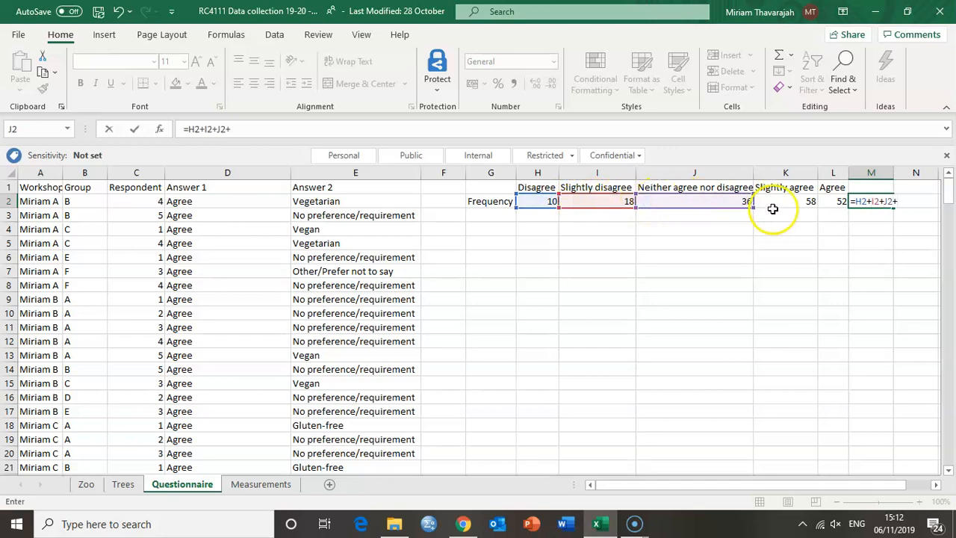
pyautogui.write('+')
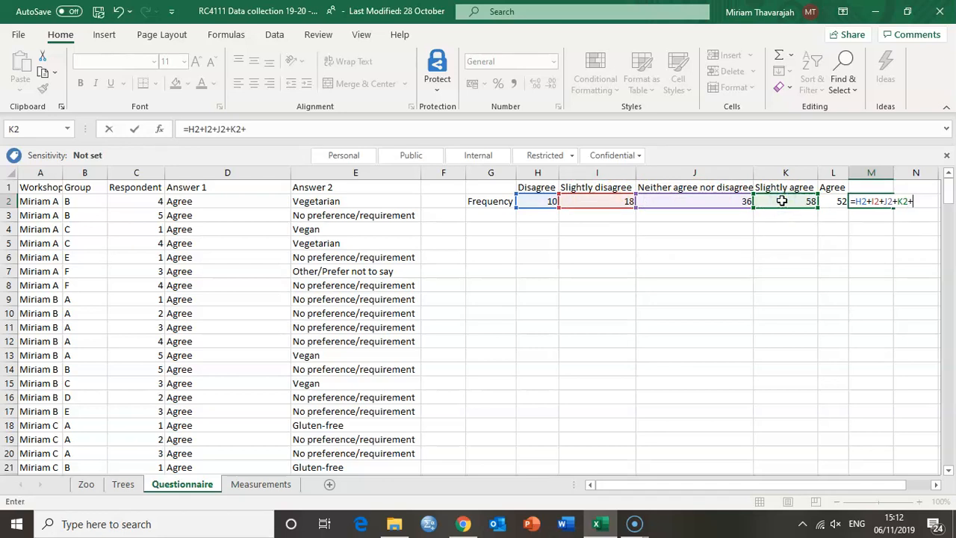
pyautogui.click(838, 199)
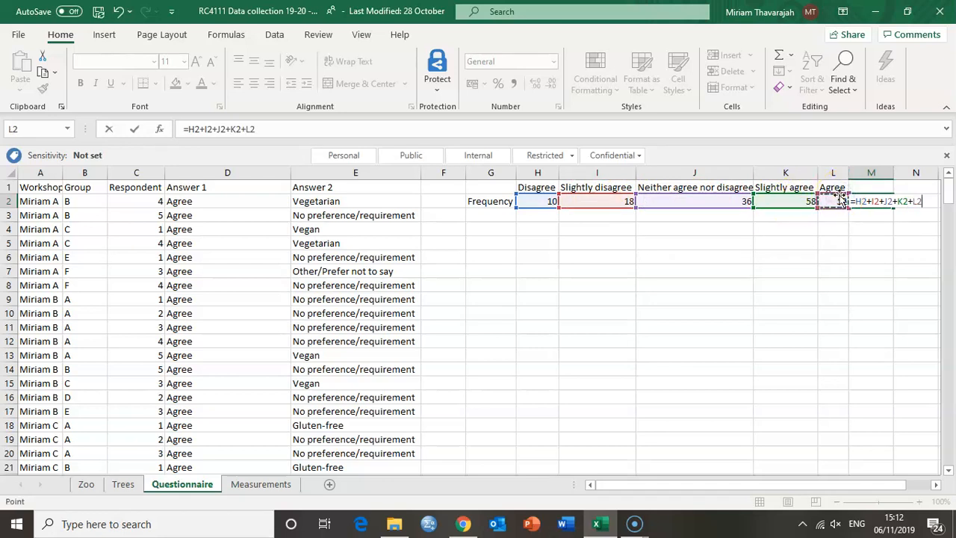
pyautogui.press('Return')
# Replace the formula in M2 with =SUM(H2:L2) to total the frequency row
pyautogui.click(888, 202)
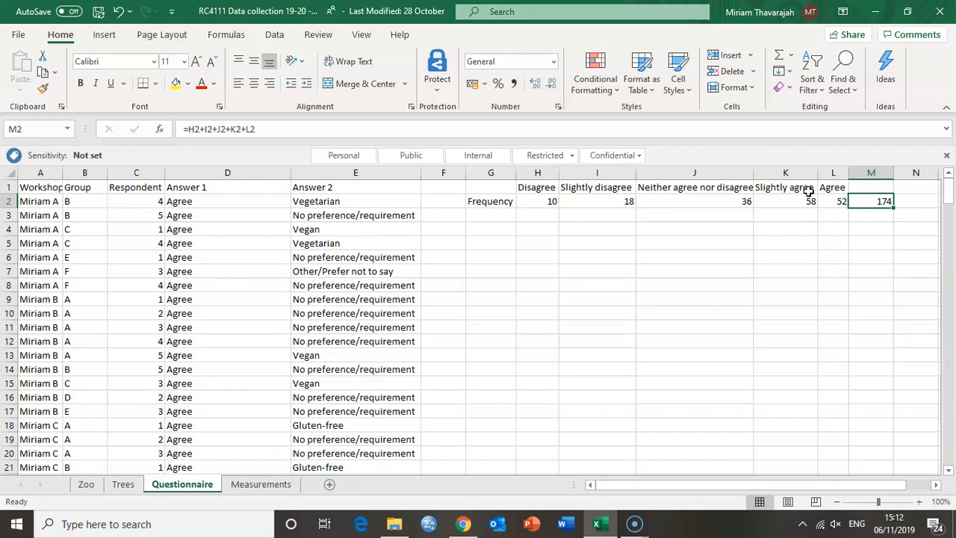
pyautogui.write('=')
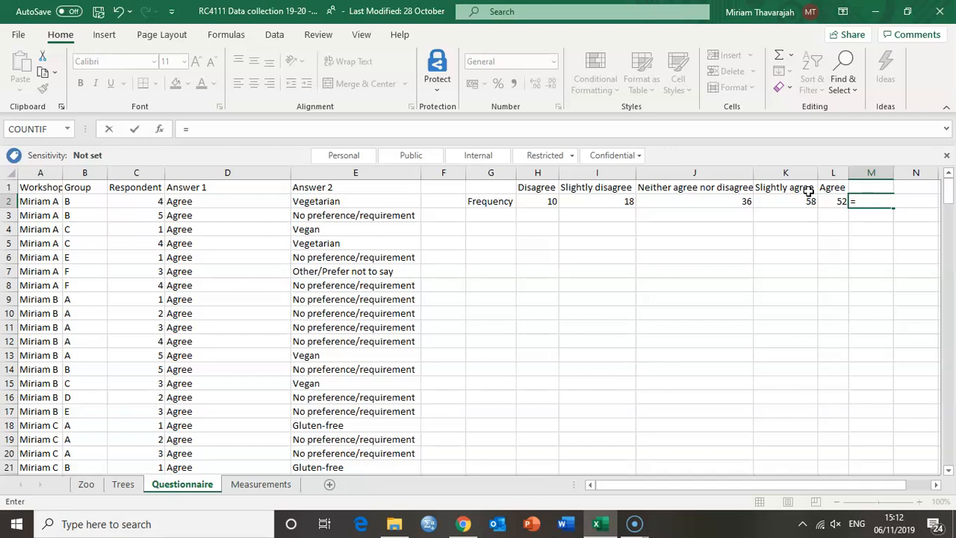
pyautogui.write('sum')
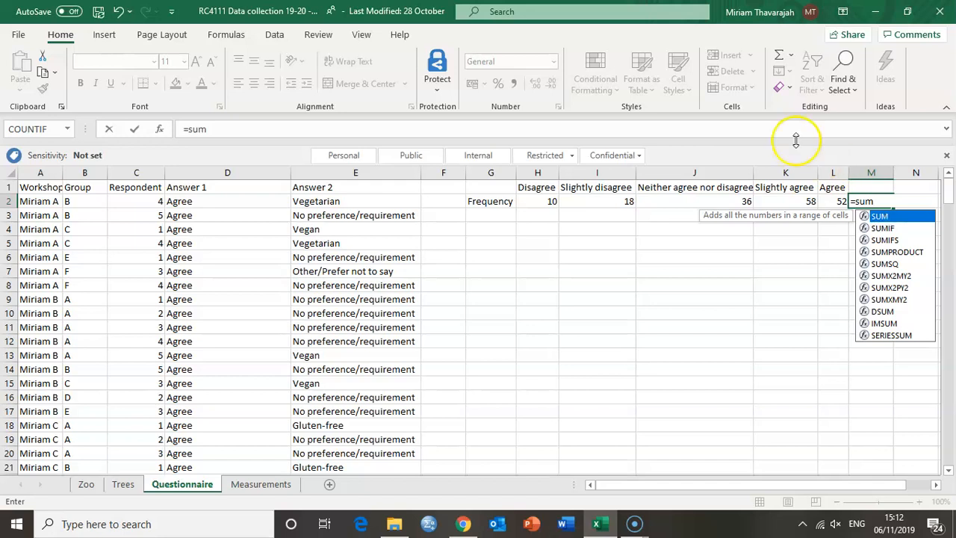
pyautogui.click(791, 58)
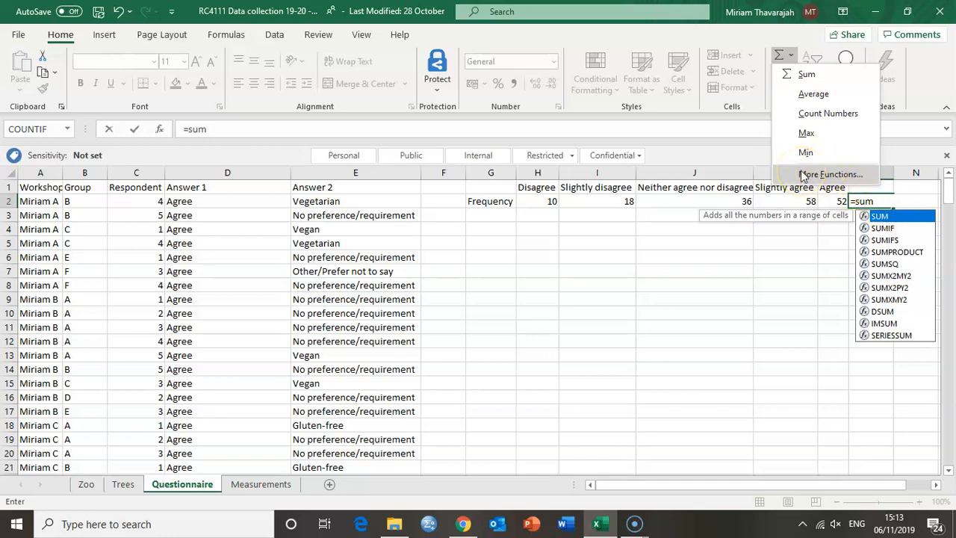
pyautogui.doubleClick(879, 217)
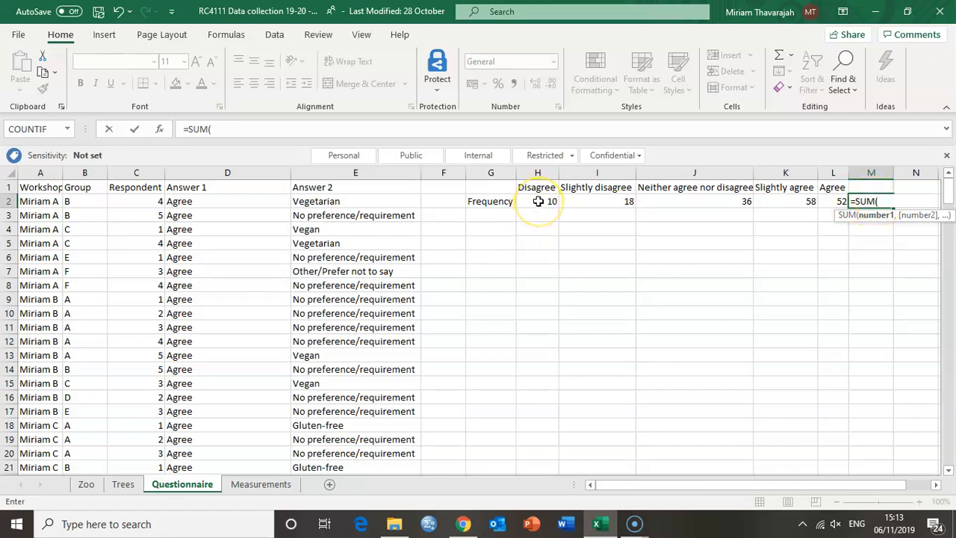
pyautogui.moveTo(537, 201); pyautogui.dragTo(830, 201)
pyautogui.write(')')
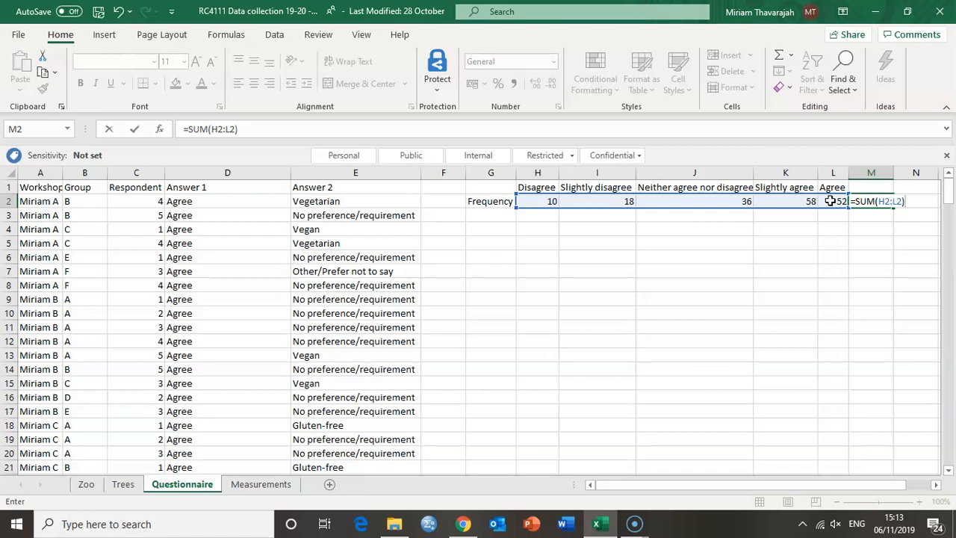
pyautogui.press('Return')
pyautogui.click(883, 199)
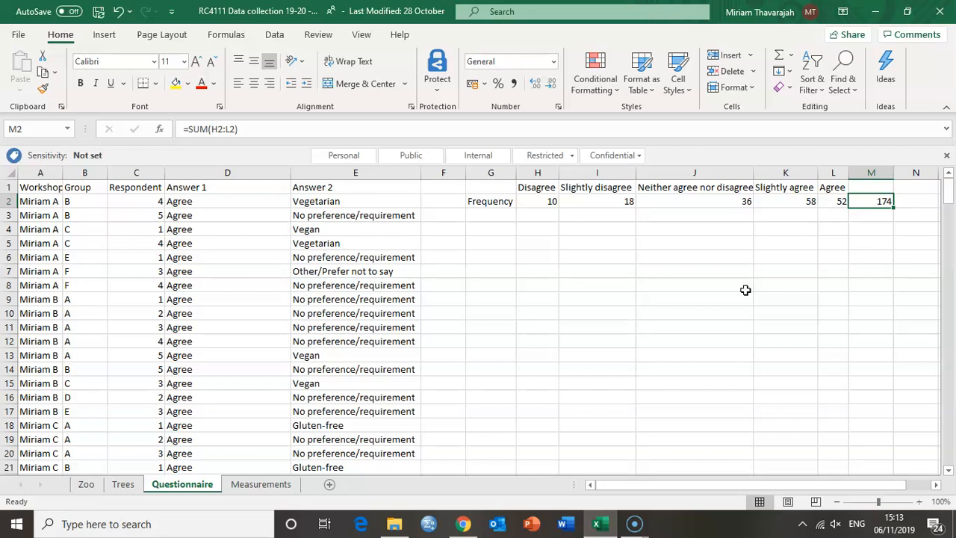
pyautogui.press('Return')
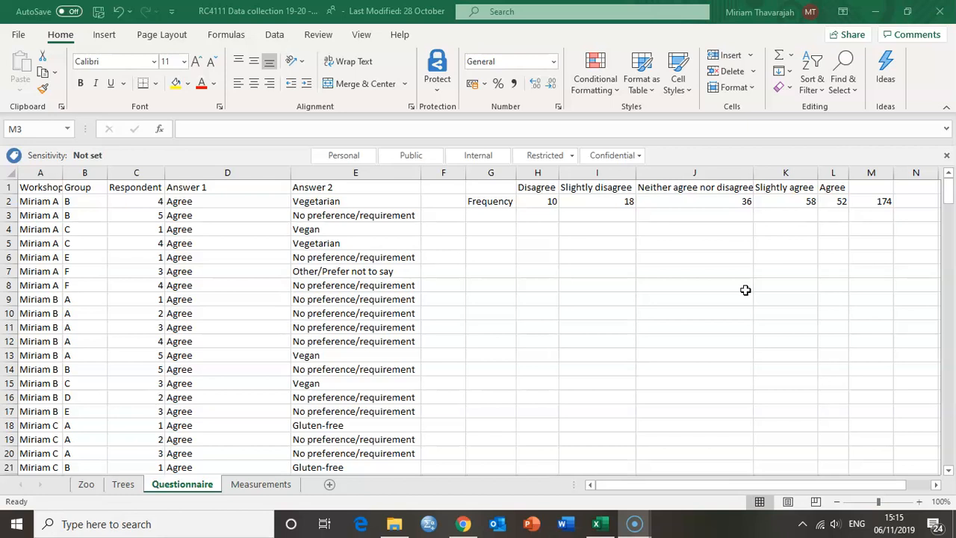
# Insert a 2-D pie chart from the headings and frequencies in H1:L2 and place it just below the frequency table
pyautogui.scroll(-20, 745, 290)
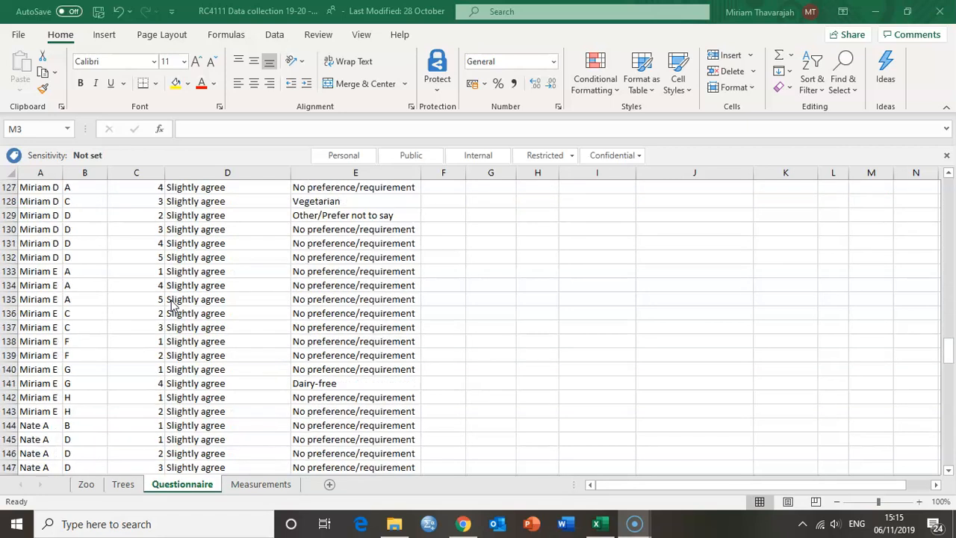
pyautogui.scroll(-11, 171, 304)
pyautogui.scroll(20, 171, 304)
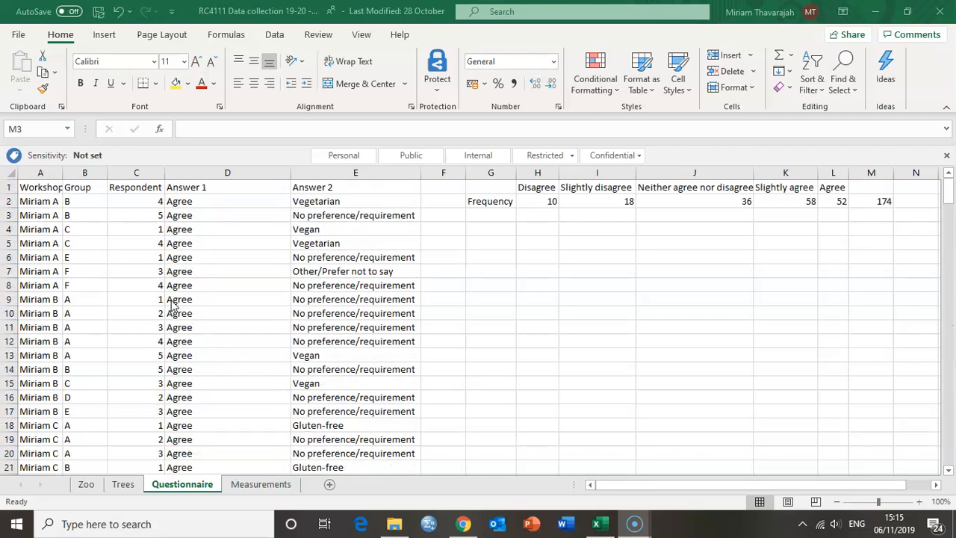
pyautogui.click(545, 205)
pyautogui.moveTo(542, 203); pyautogui.dragTo(838, 194)
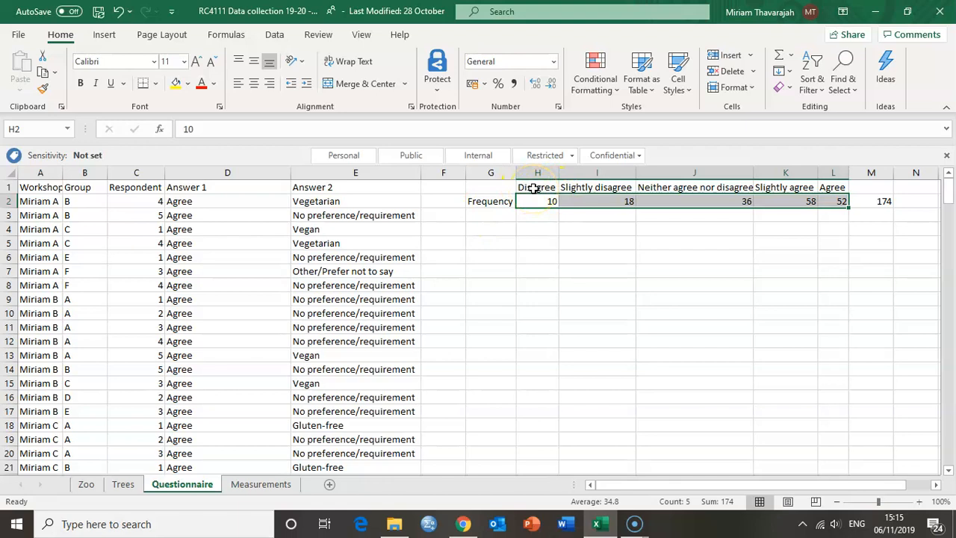
pyautogui.moveTo(535, 189); pyautogui.dragTo(843, 194)
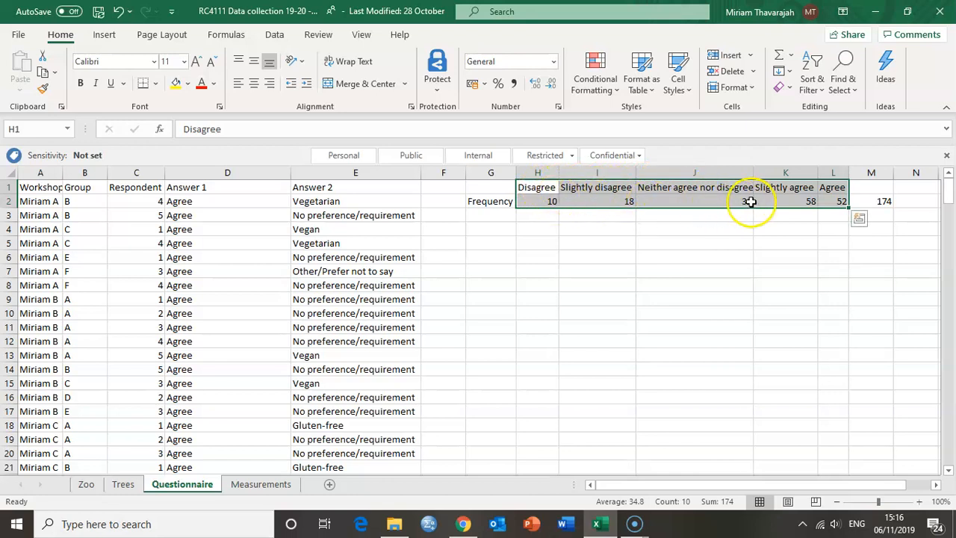
pyautogui.click(105, 37)
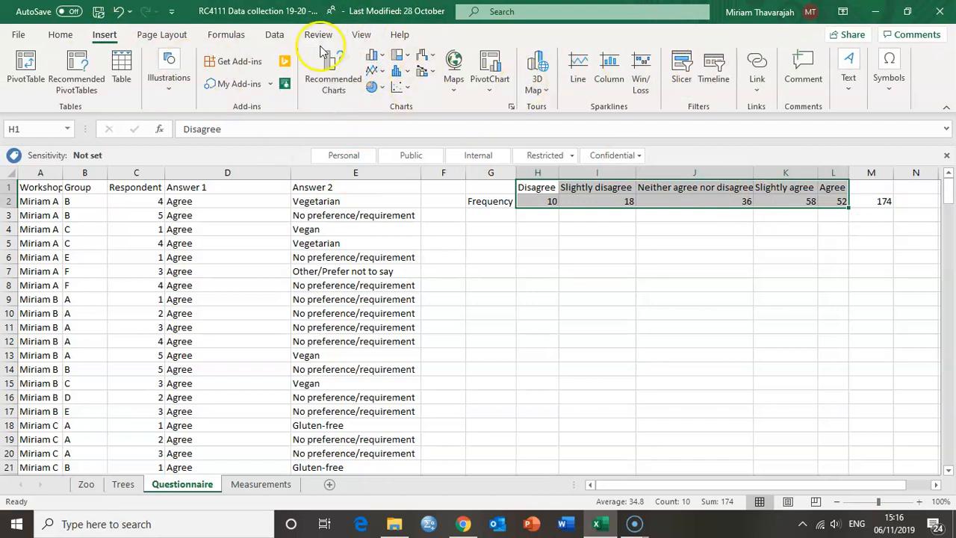
pyautogui.click(347, 93)
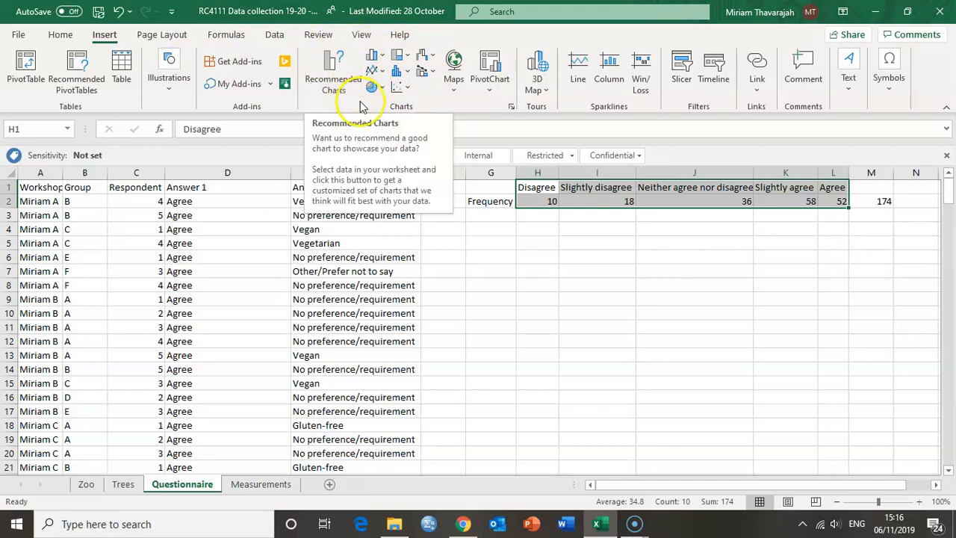
pyautogui.click(340, 87)
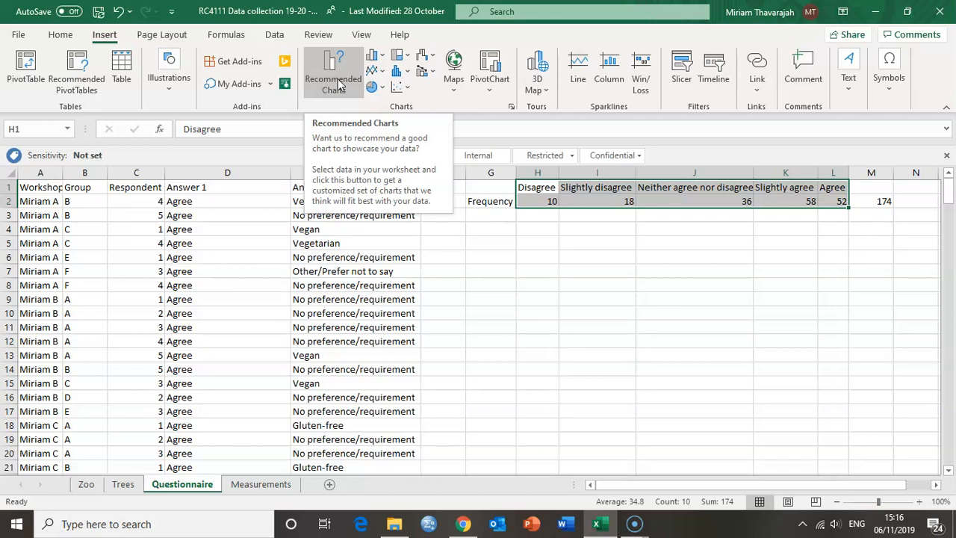
pyautogui.click(382, 88)
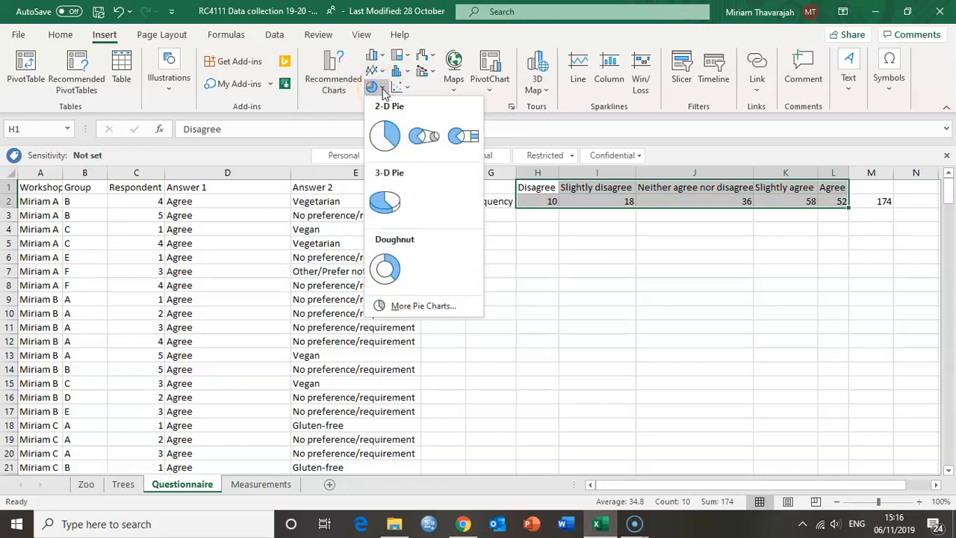
pyautogui.click(381, 90)
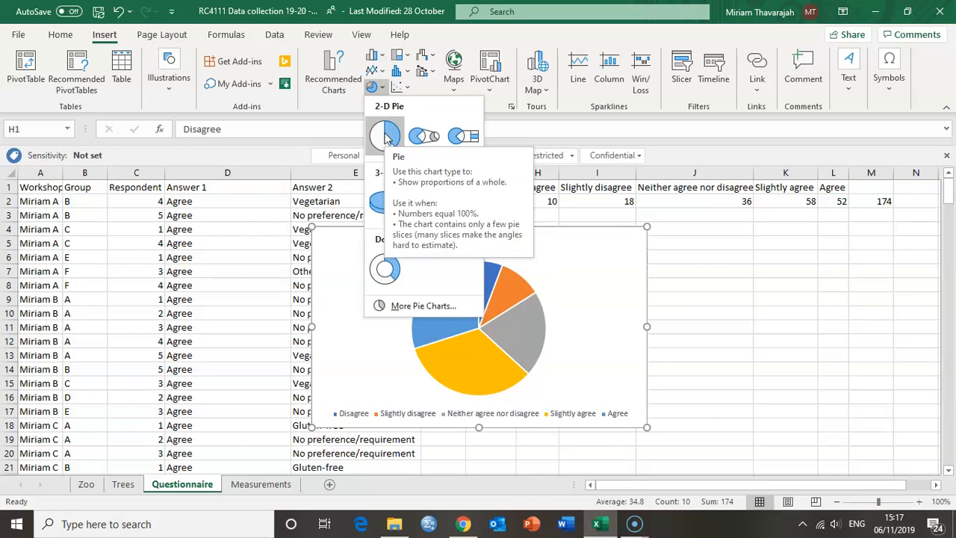
pyautogui.click(386, 135)
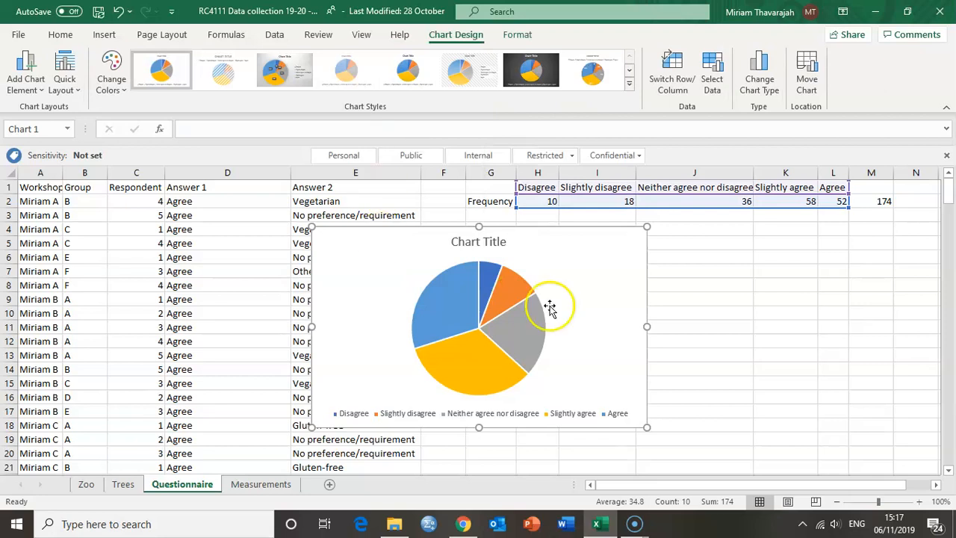
pyautogui.moveTo(613, 297); pyautogui.dragTo(776, 283)
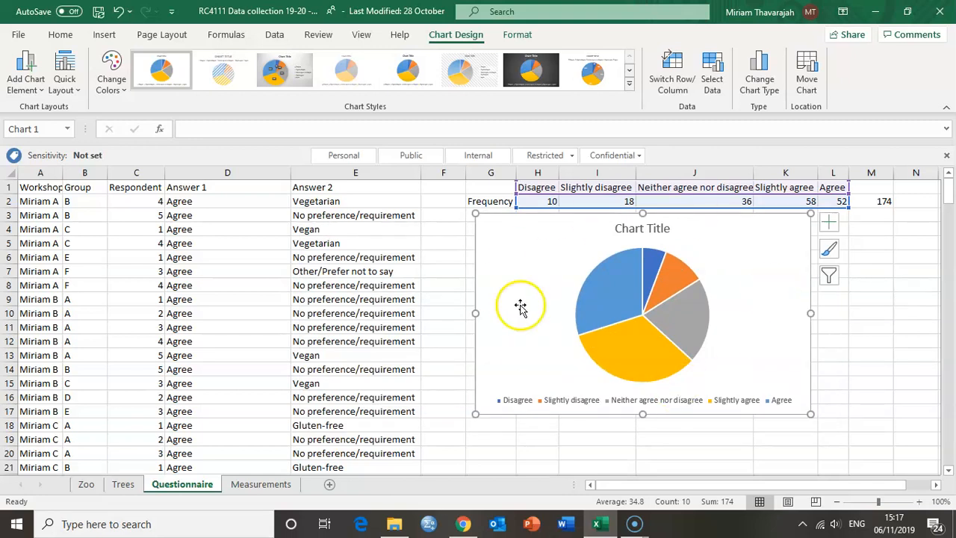